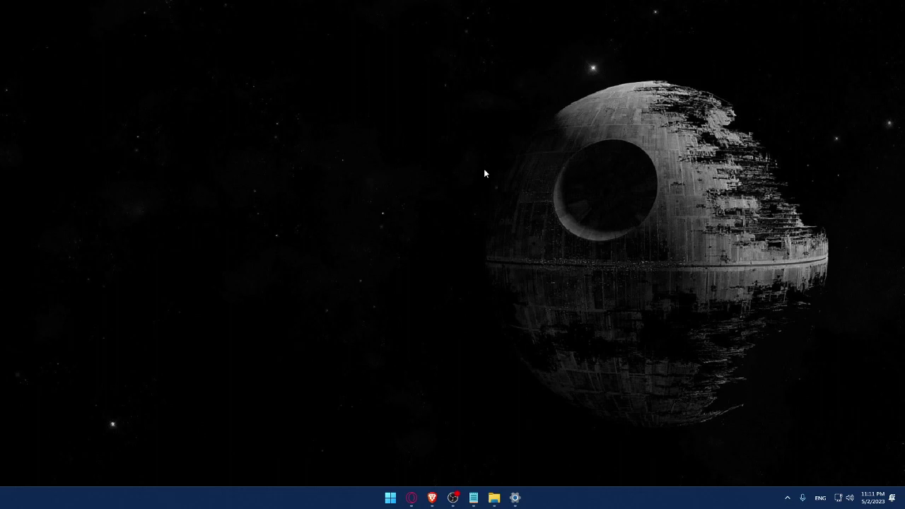
Launch Brave and load wix.com from the address bar.
click(432, 498)
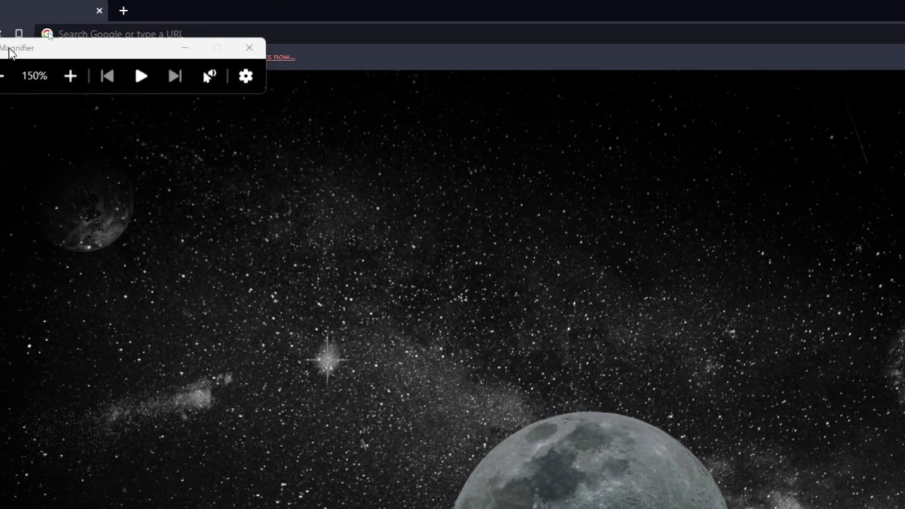
drag(175, 53, 119, 281)
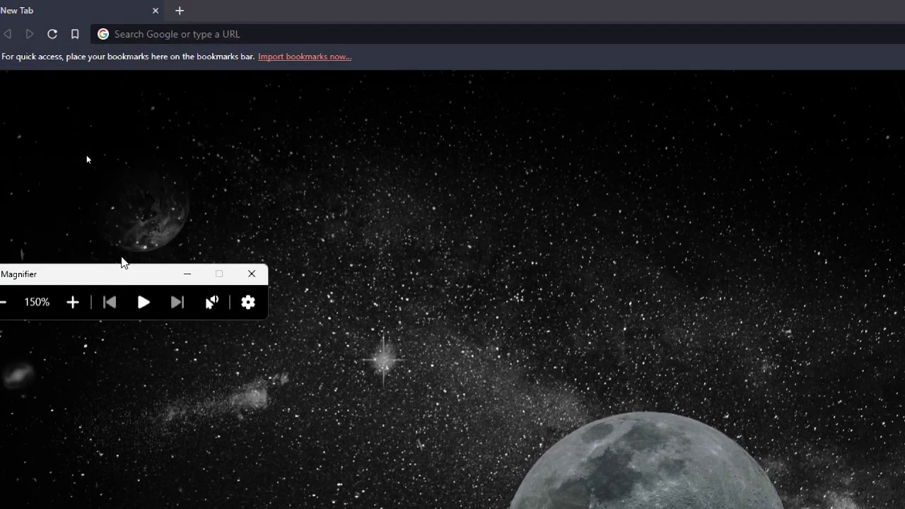
click(186, 34)
text(wix)
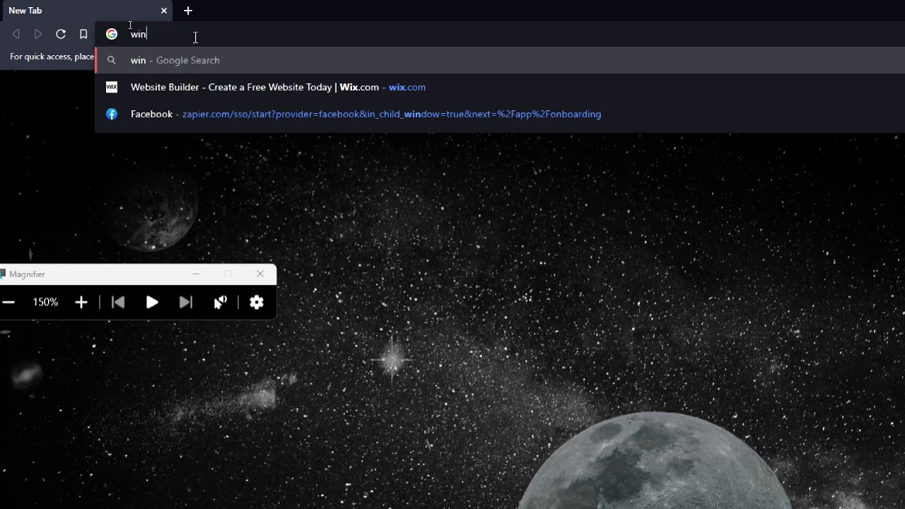
text(.com)
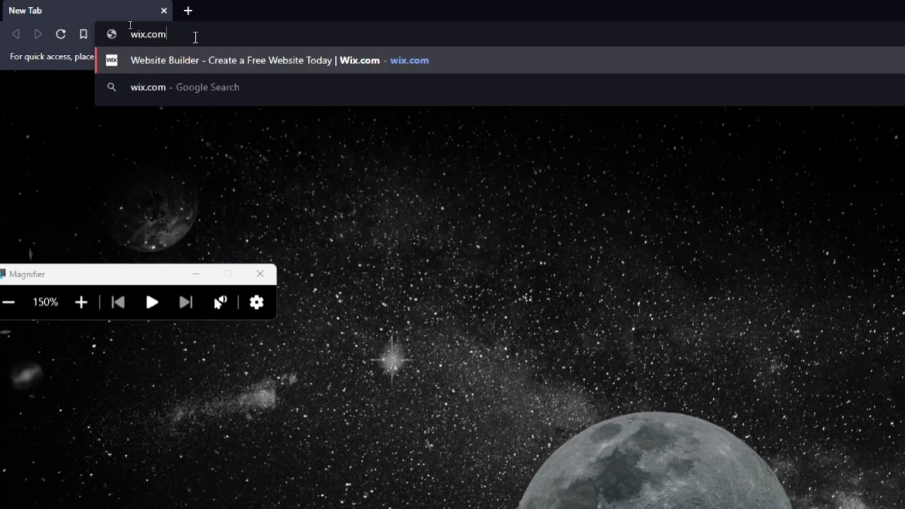
key(Return)
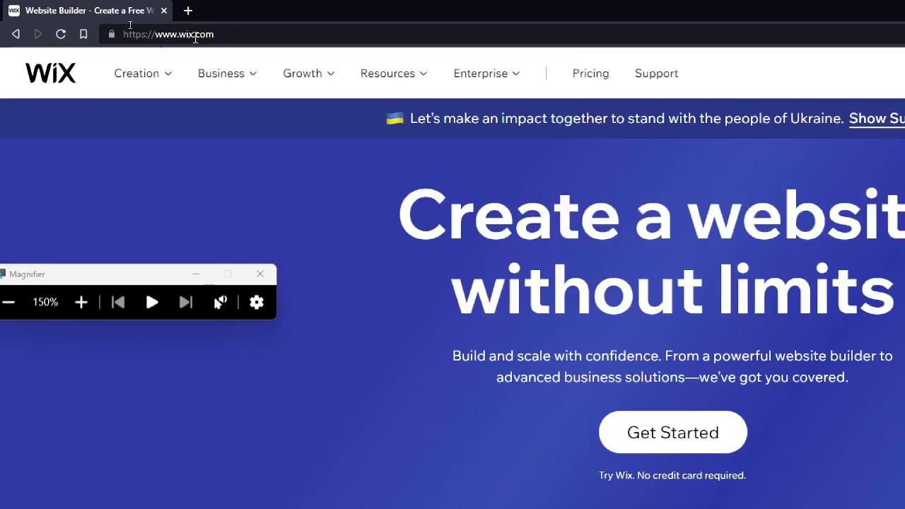
Zoom the magnifier out and go to the Wix Log In page, dismissing saved email suggestions.
key(super+minus)
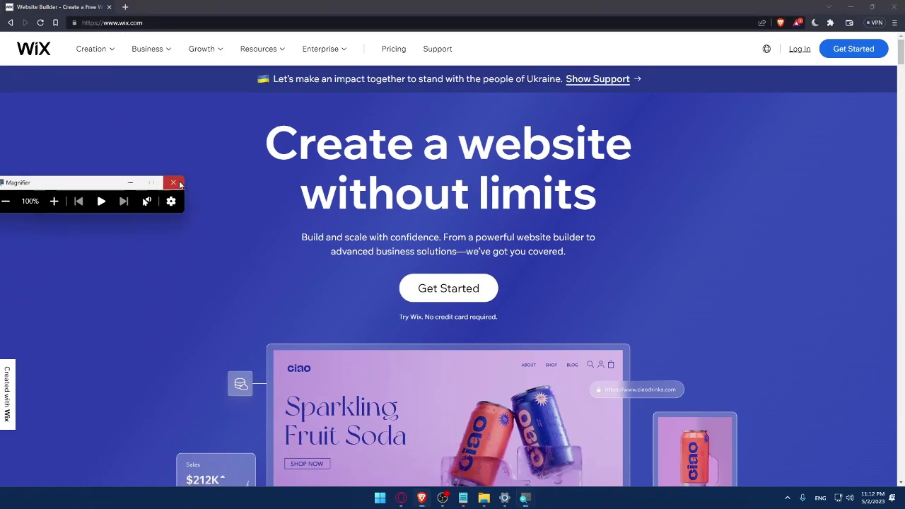
click(176, 183)
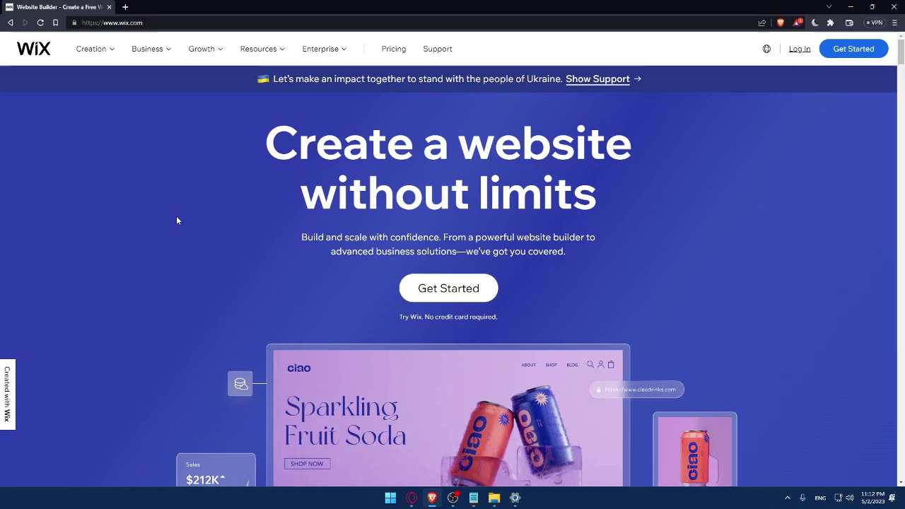
click(798, 50)
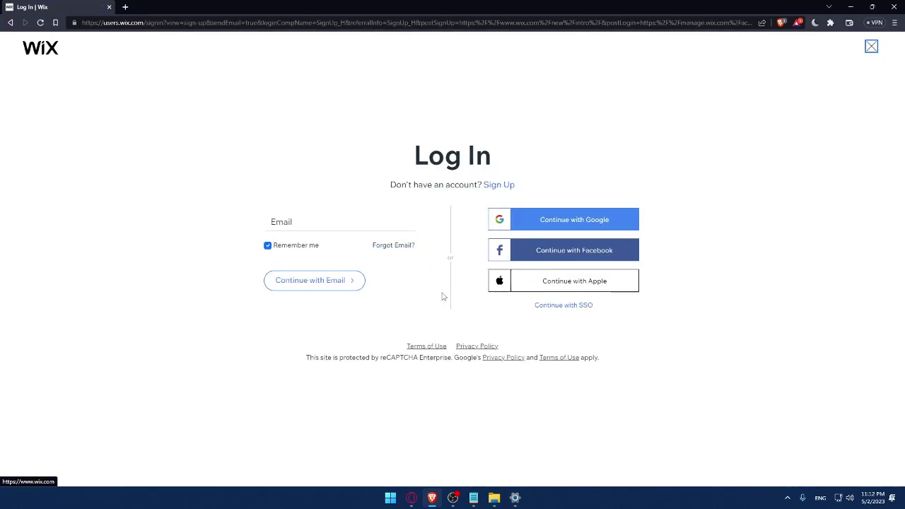
click(302, 221)
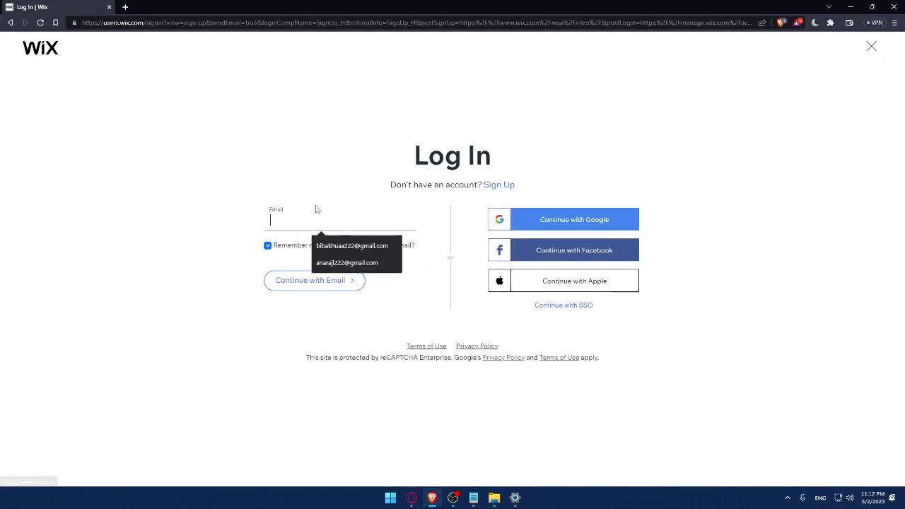
click(208, 206)
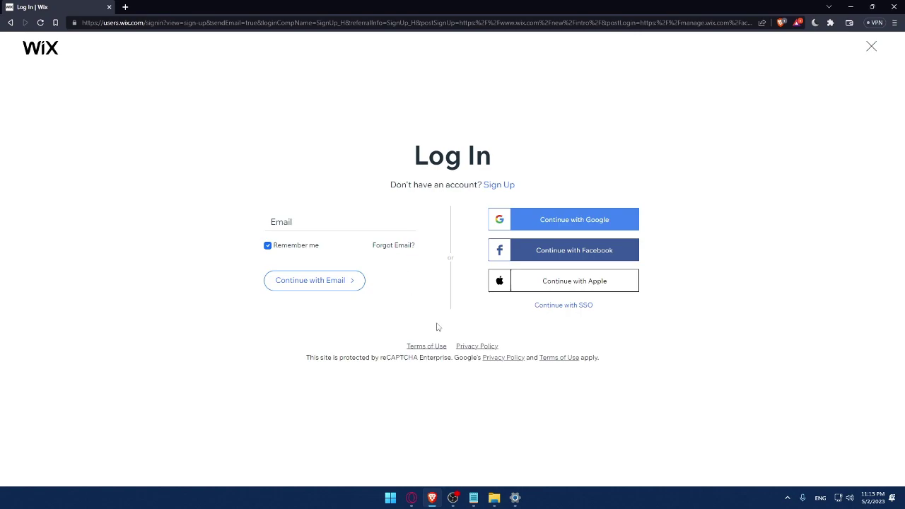
right_click(429, 347)
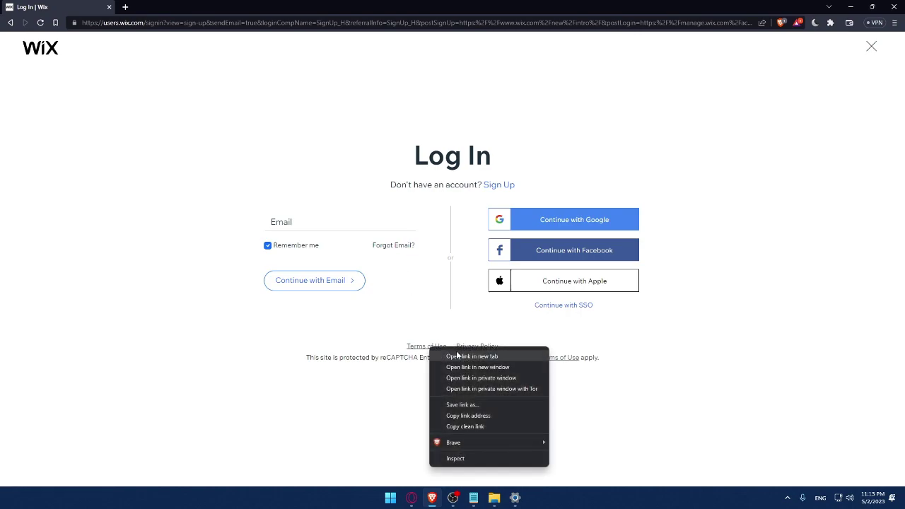
click(460, 356)
right_click(470, 346)
click(494, 357)
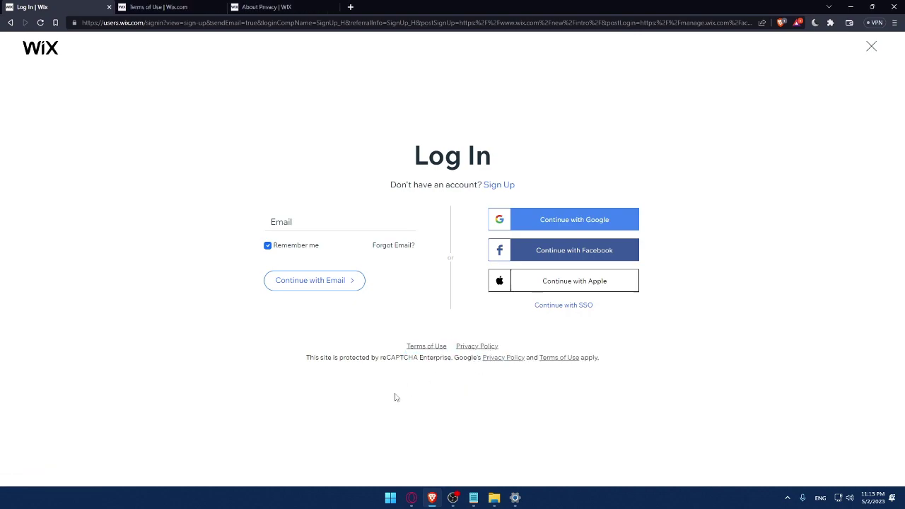
click(163, 6)
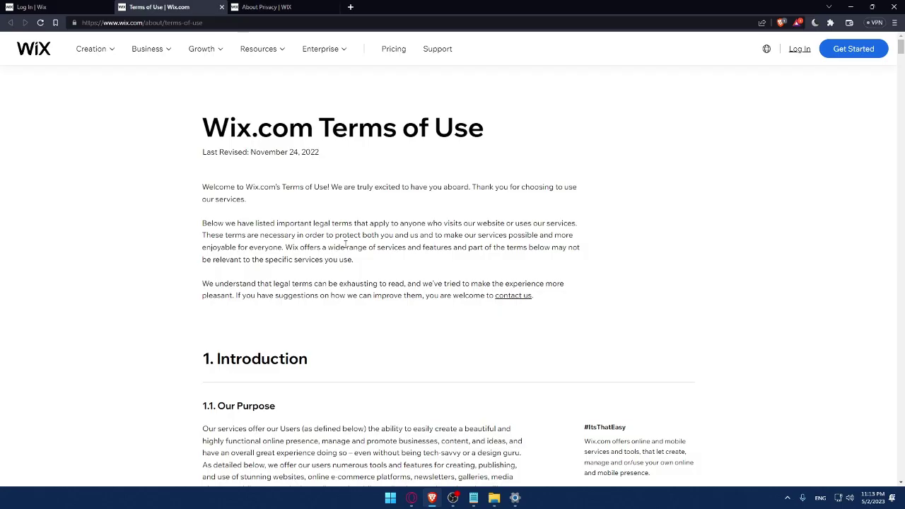
scroll(319, 137, down, 20)
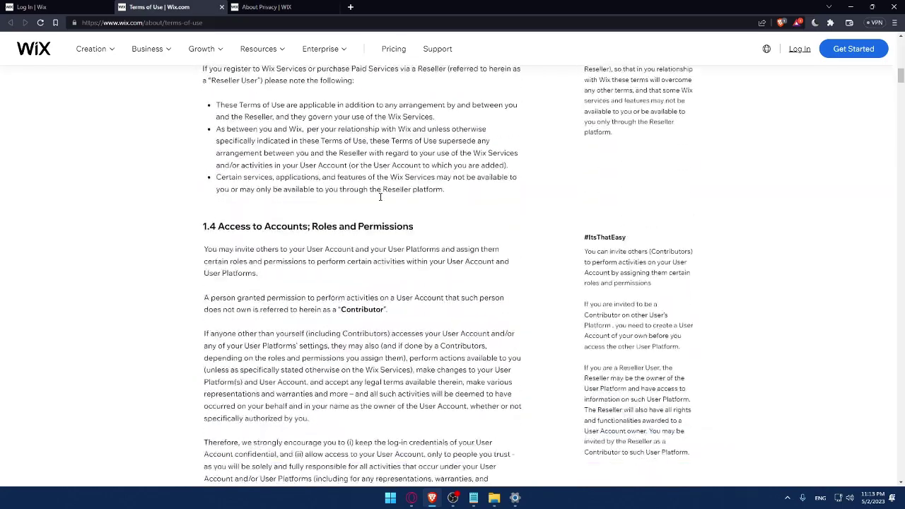
scroll(381, 209, down, 20)
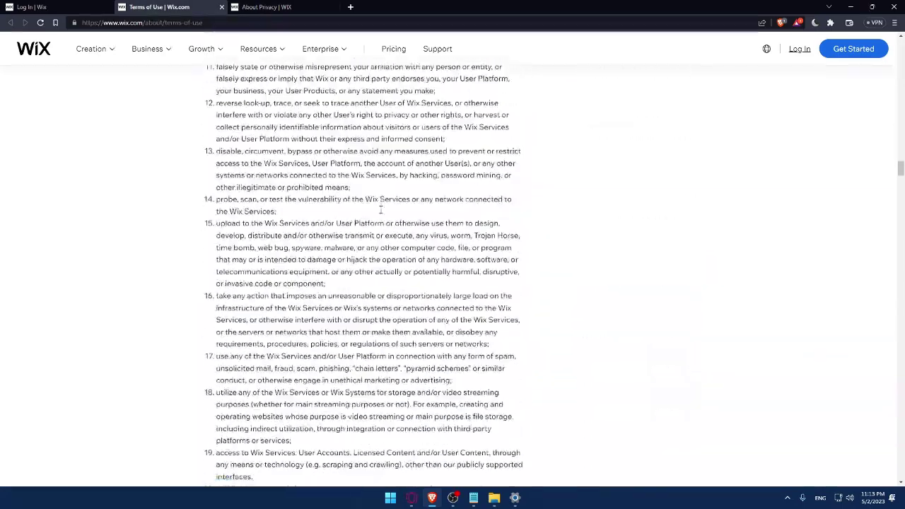
click(221, 6)
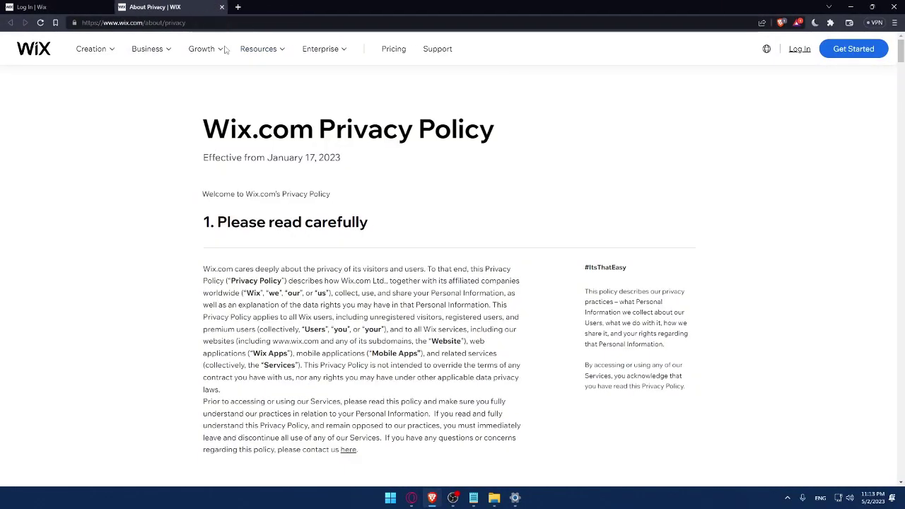
scroll(285, 158, down, 20)
scroll(284, 158, down, 20)
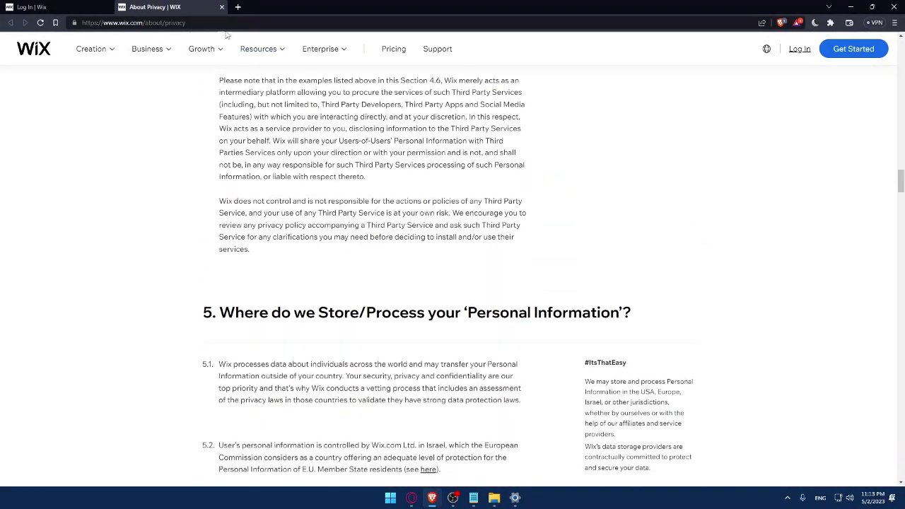
click(221, 7)
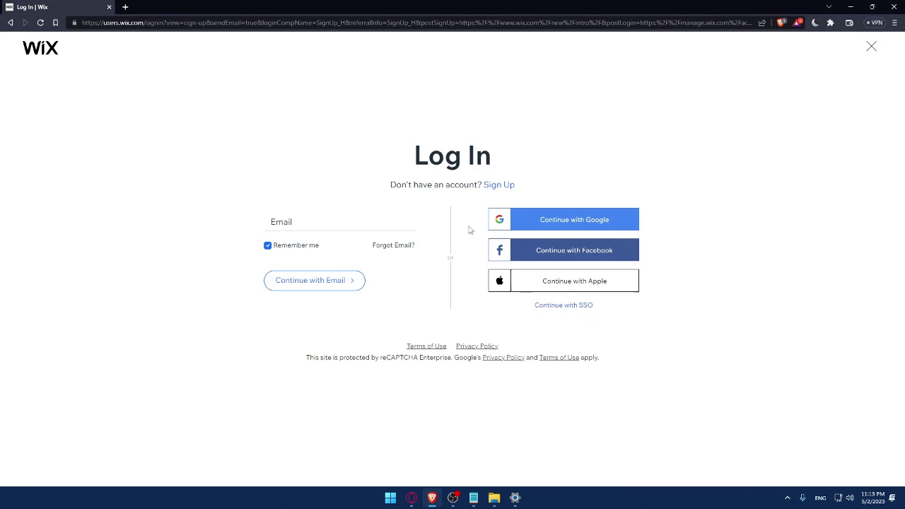
Switch from the Log In form to the Sign Up form.
click(499, 185)
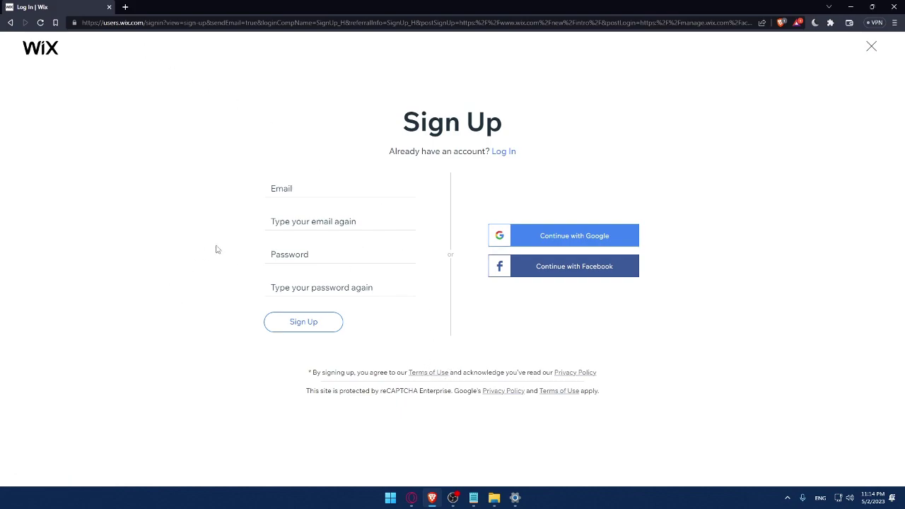
Enter the account email in both email fields and the password in both password fields.
click(307, 191)
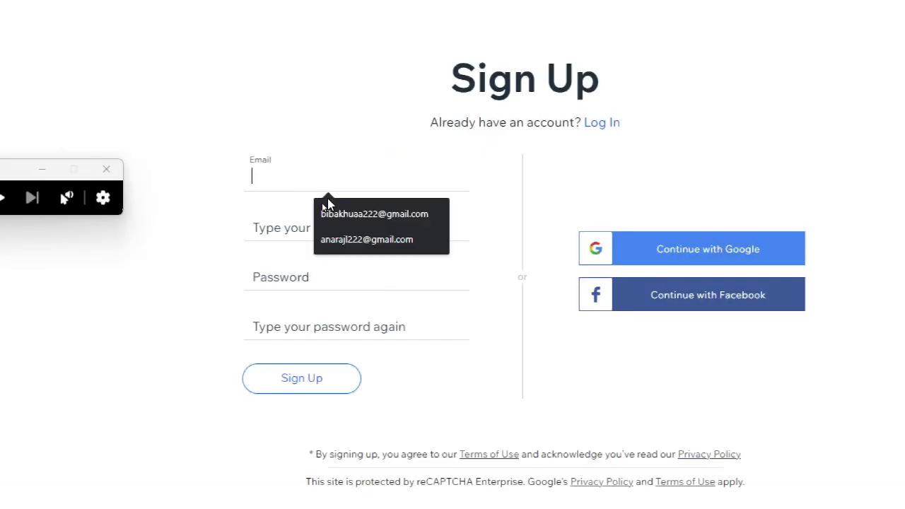
click(326, 212)
click(362, 228)
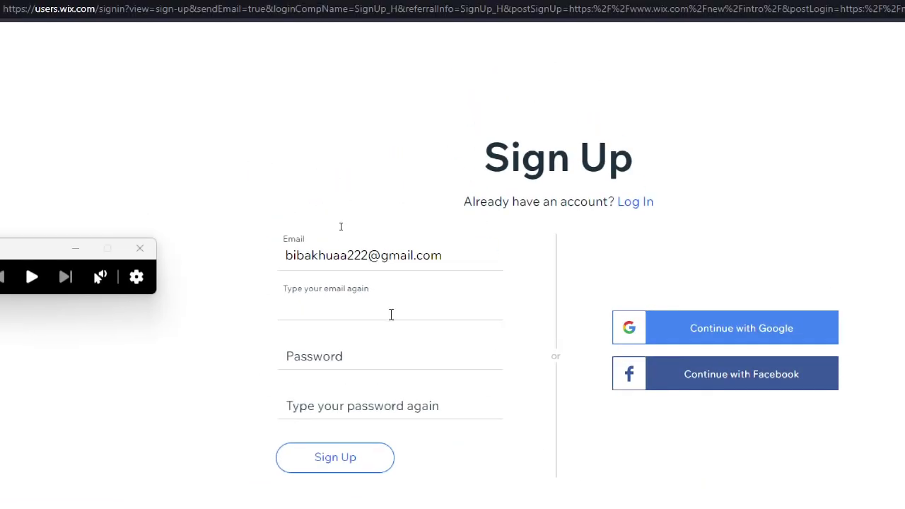
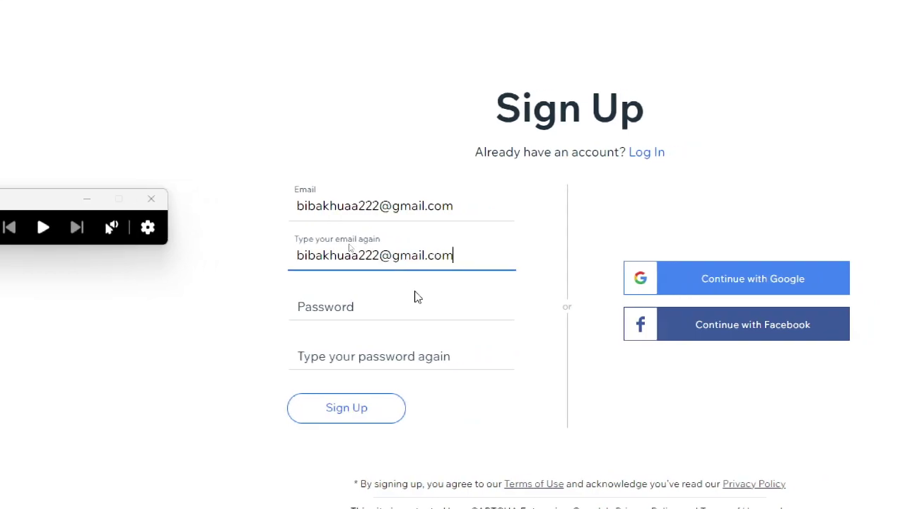
click(433, 298)
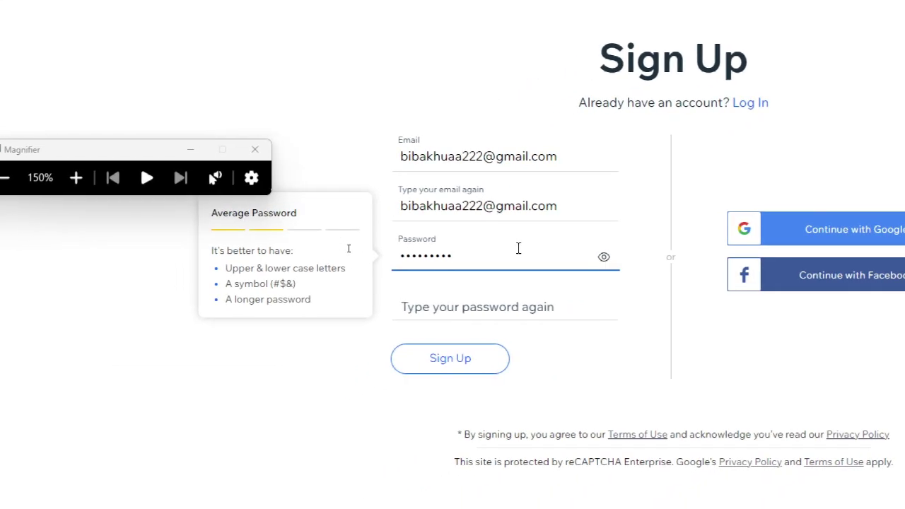
click(478, 307)
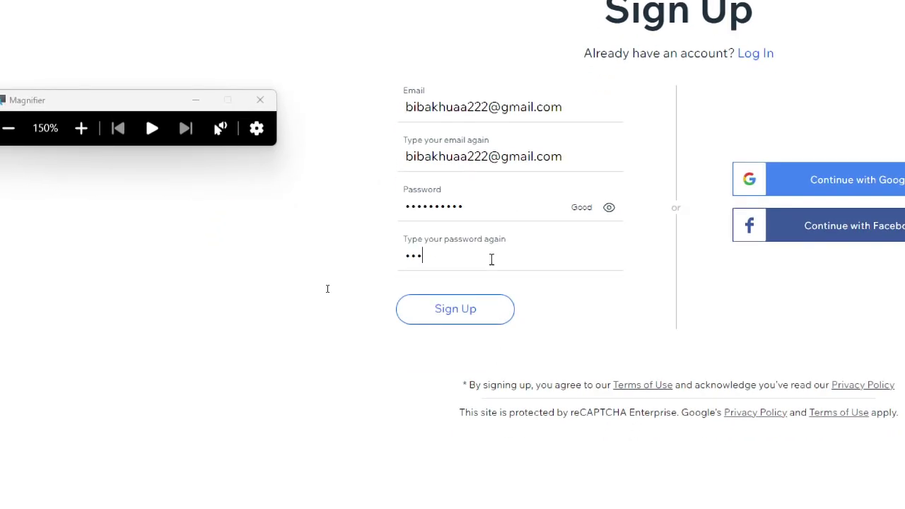
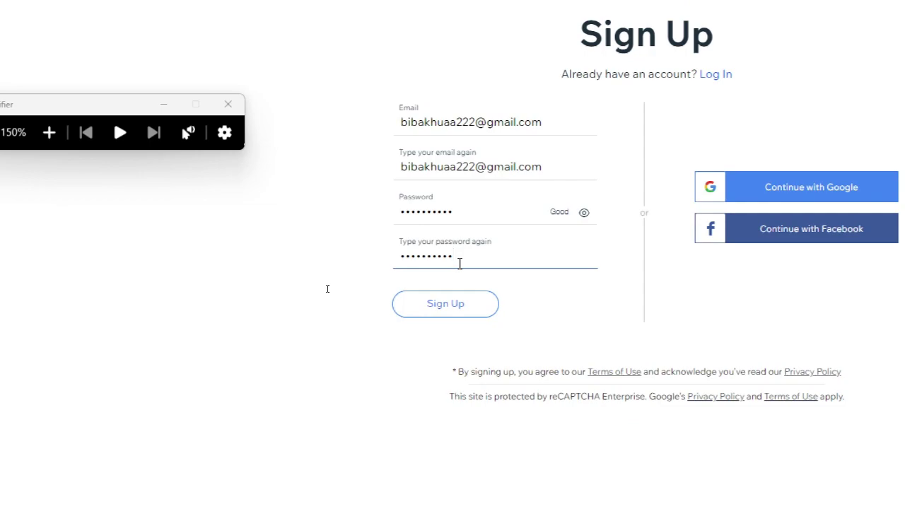
key(super+minus)
key(super+minus)
Sign up with a Google account instead, then close the Magnifier window.
click(287, 297)
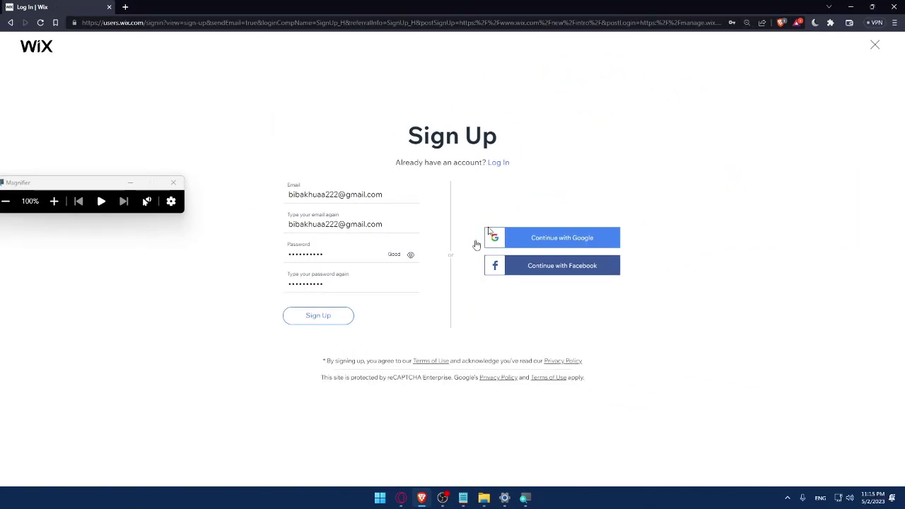
click(564, 247)
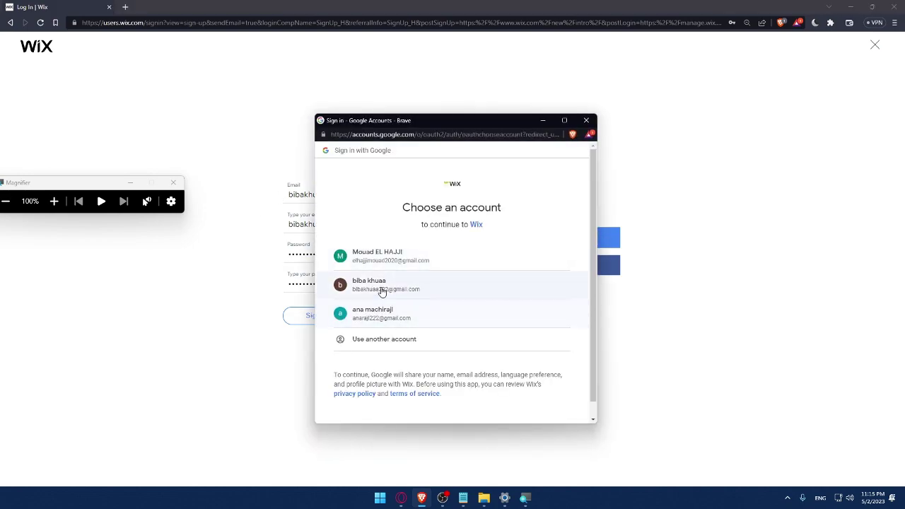
click(382, 290)
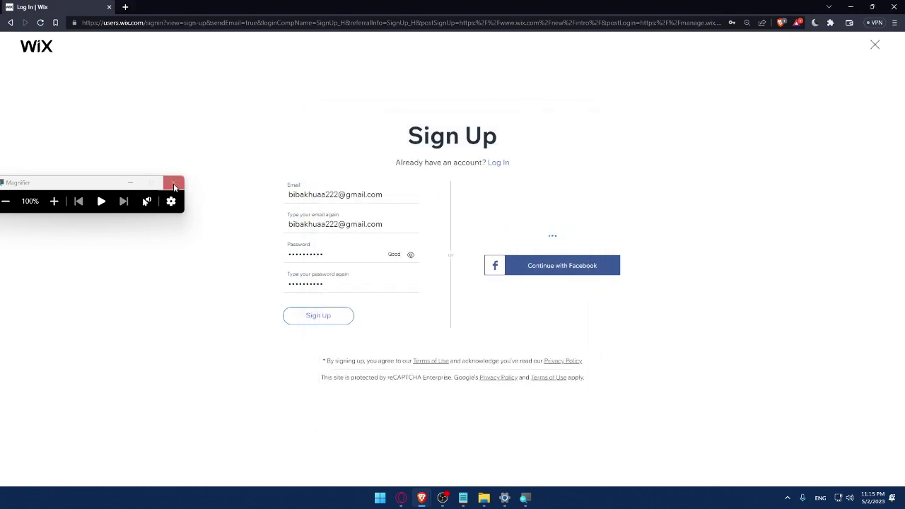
click(173, 185)
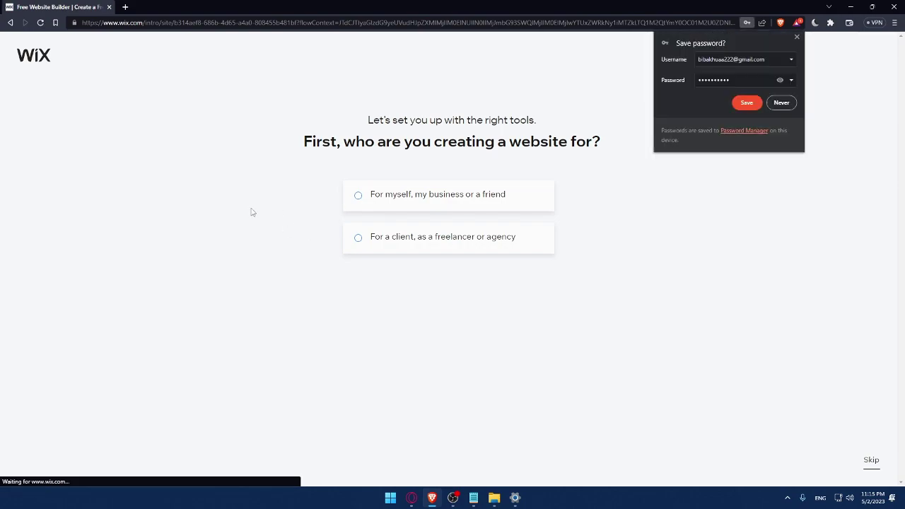
Save the login in Brave, then choose 'For myself' and an Online Store named 'Mro'.
click(746, 102)
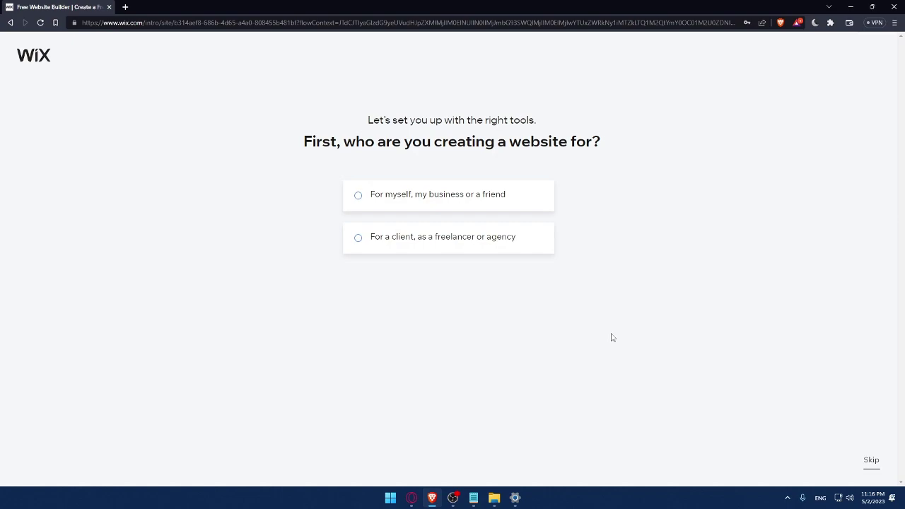
click(378, 208)
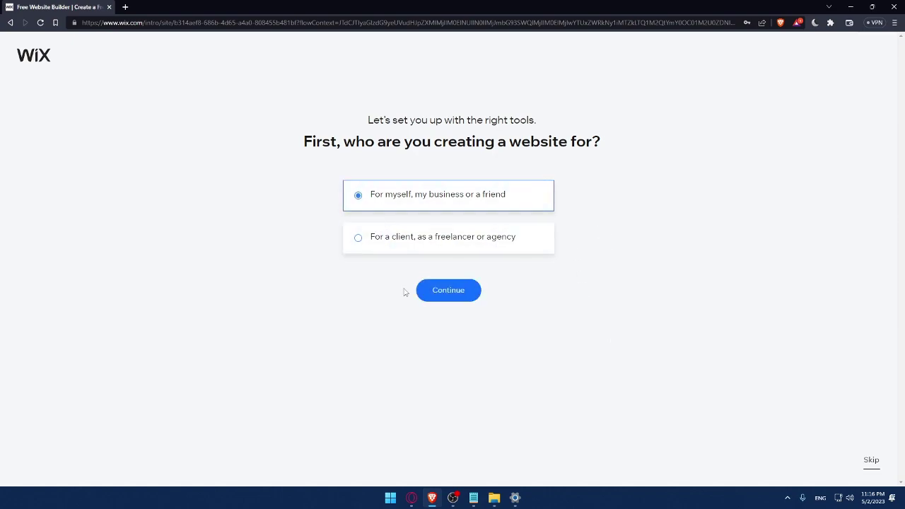
click(454, 294)
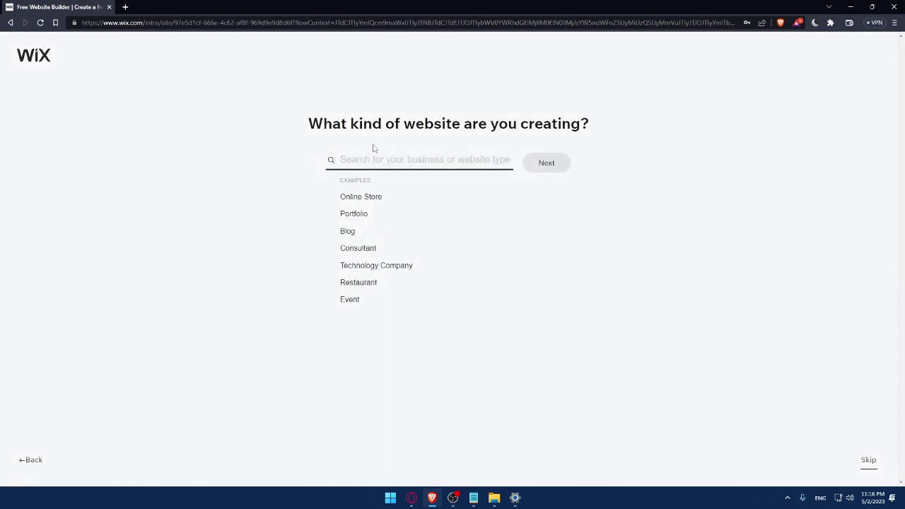
click(342, 200)
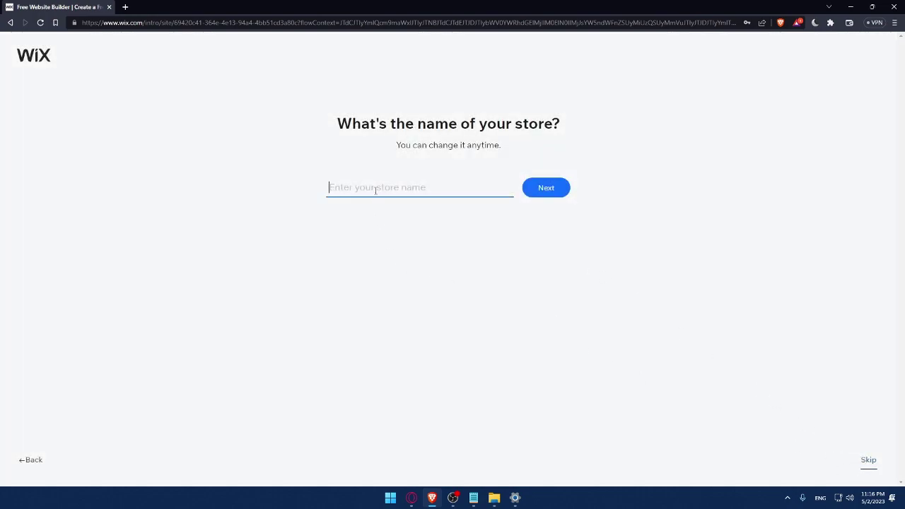
text(Mro)
click(556, 194)
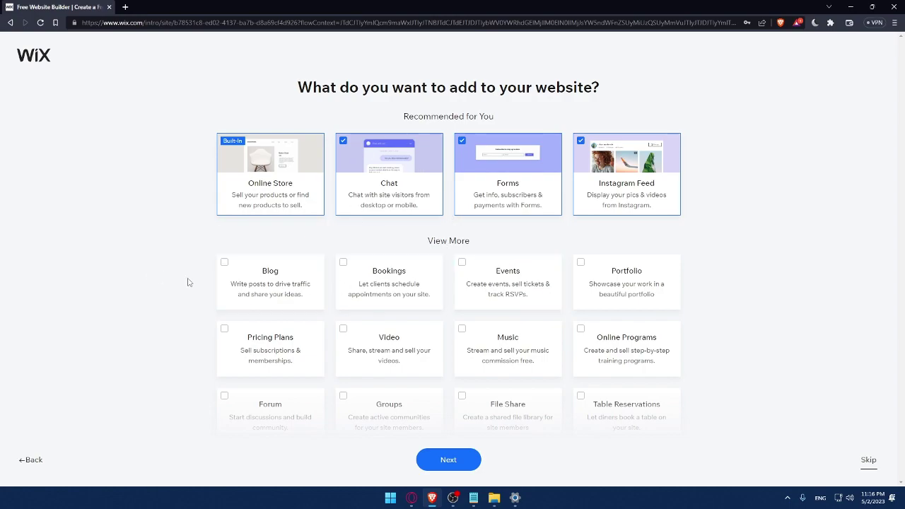
Add Blog, Video and Music features to the site.
click(223, 263)
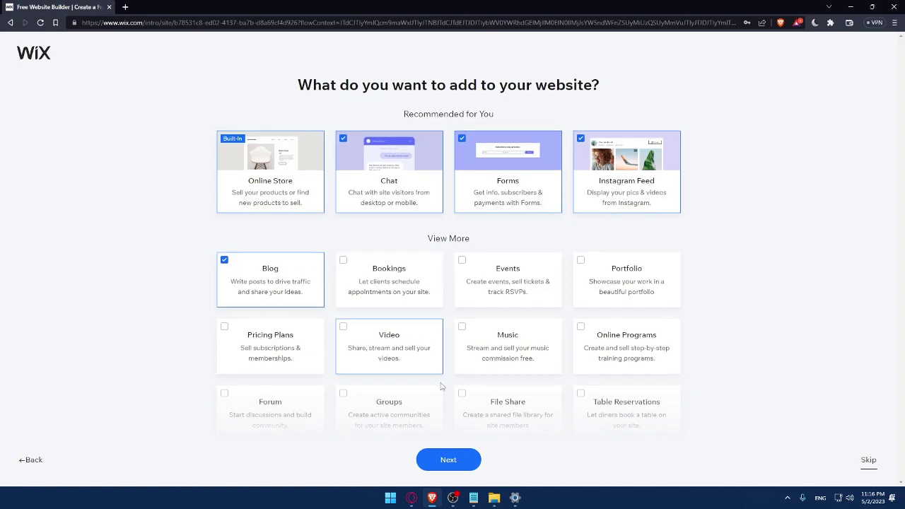
scroll(440, 386, down, 1)
click(475, 263)
click(348, 260)
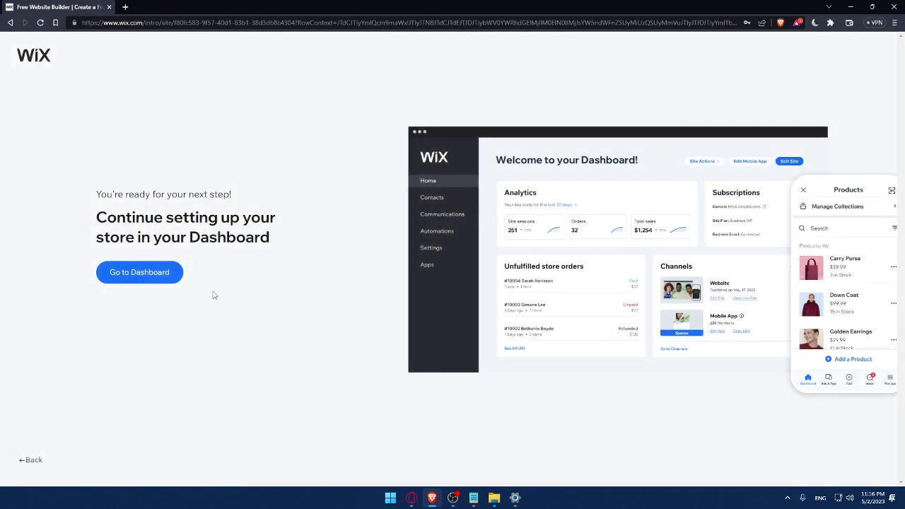
Open the new store's dashboard and dismiss the 50% off sale popup.
click(154, 278)
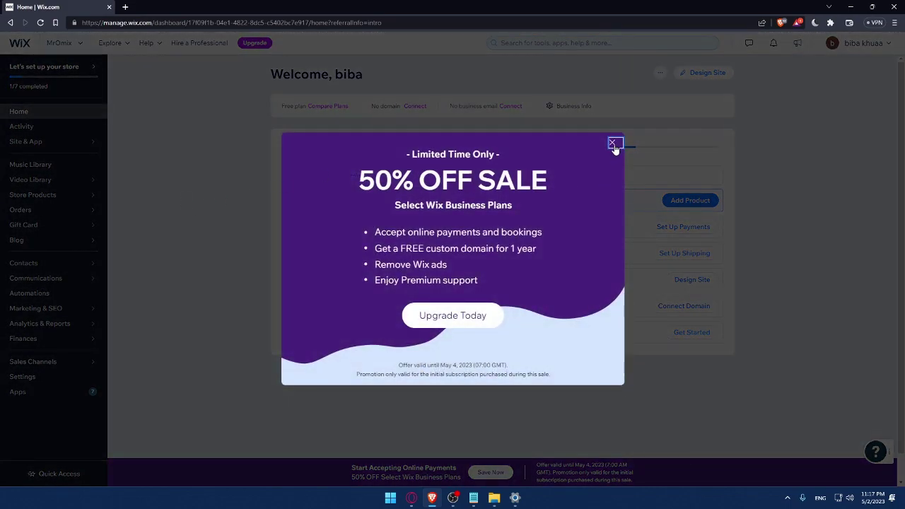
click(612, 143)
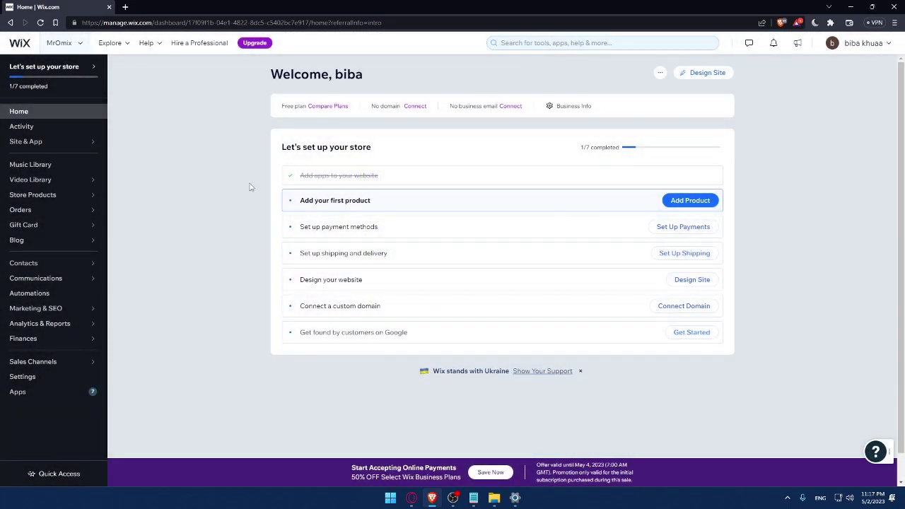
drag(281, 151, 394, 152)
click(417, 149)
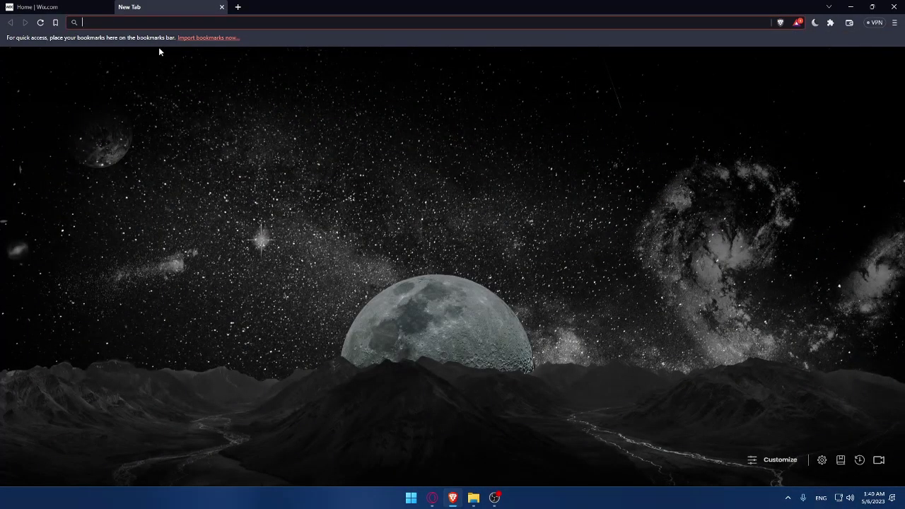
Search 'google adsense', open the AdSense site from the results and sign in.
text(google a)
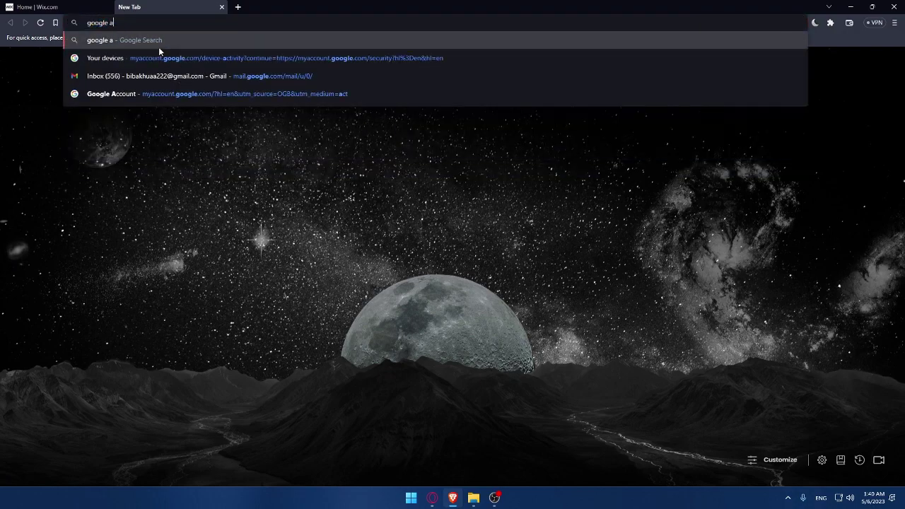
text(dsen)
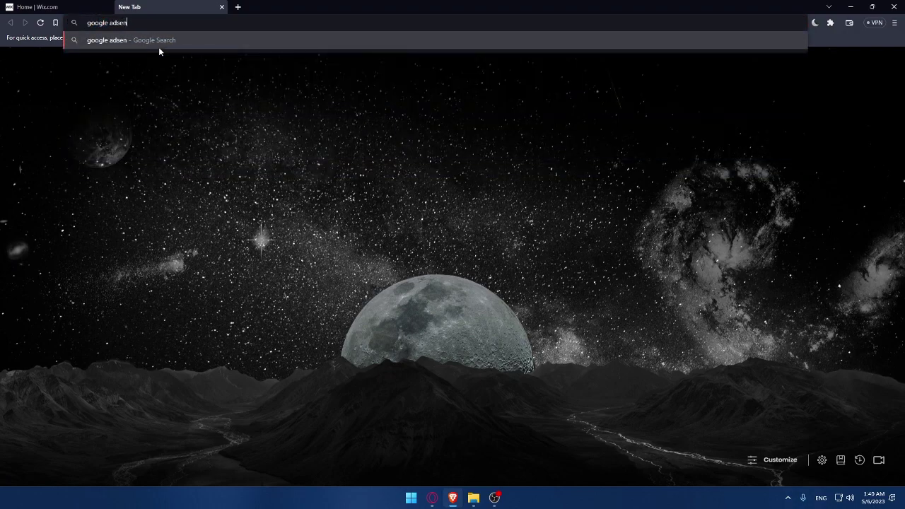
text(se)
key(Return)
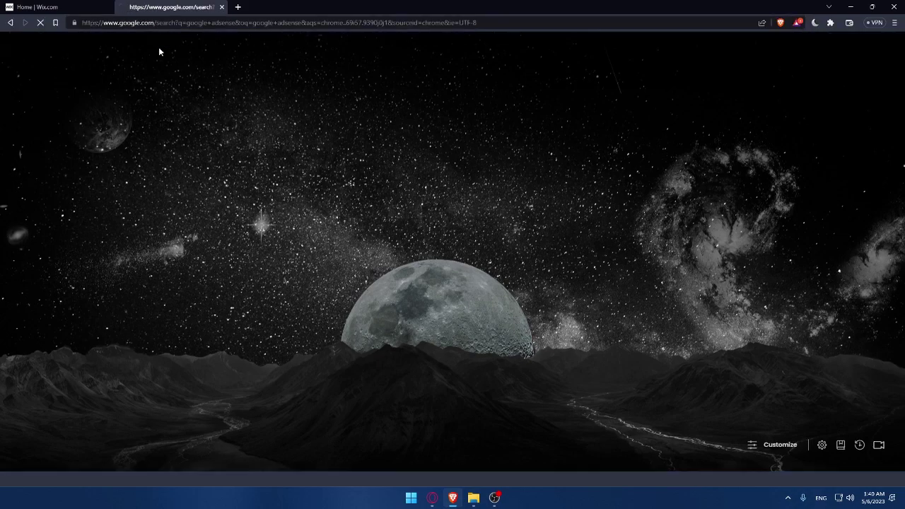
click(200, 144)
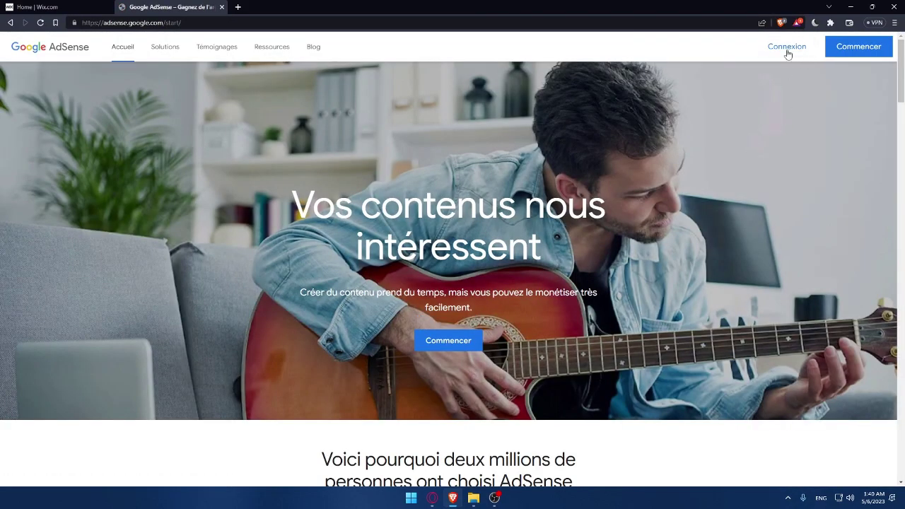
click(785, 47)
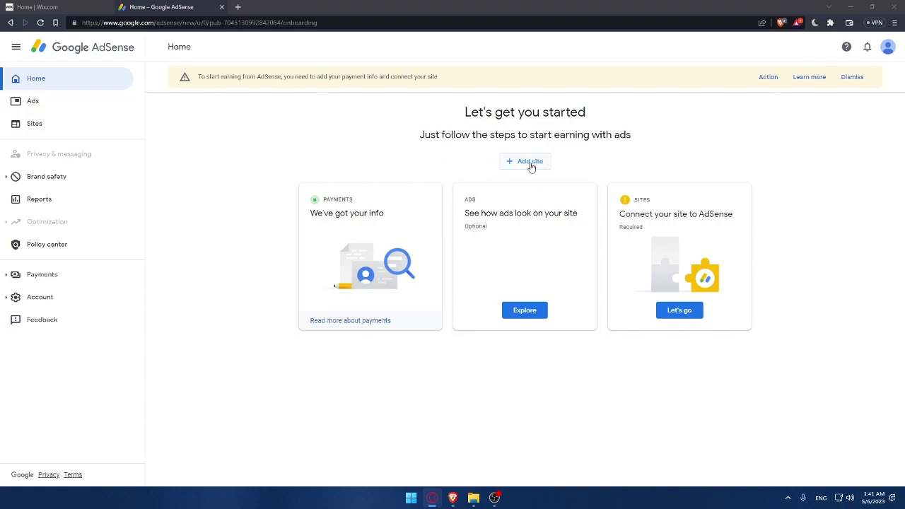
Add mromix.com as a new site in AdSense and save it.
click(526, 166)
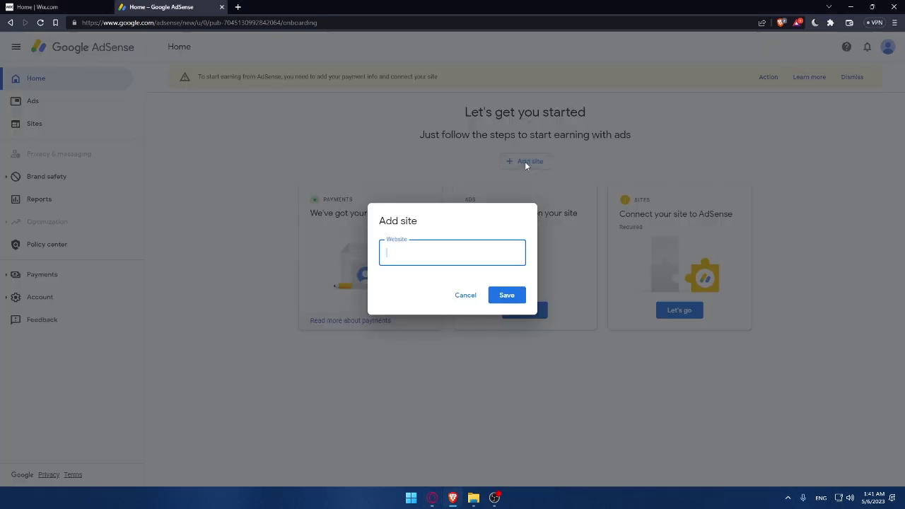
click(62, 7)
click(141, 6)
click(514, 295)
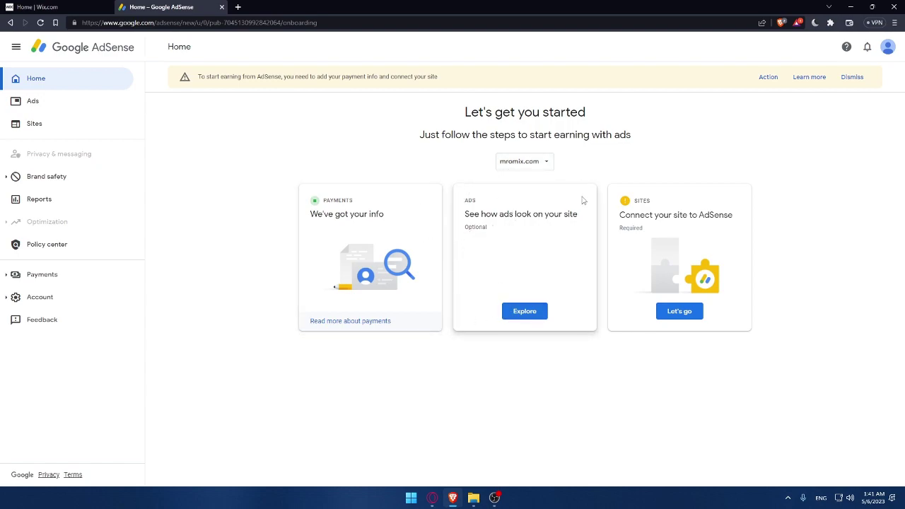
Open the mromix.com ad preview, switch it to desktop layout, then close it.
click(531, 313)
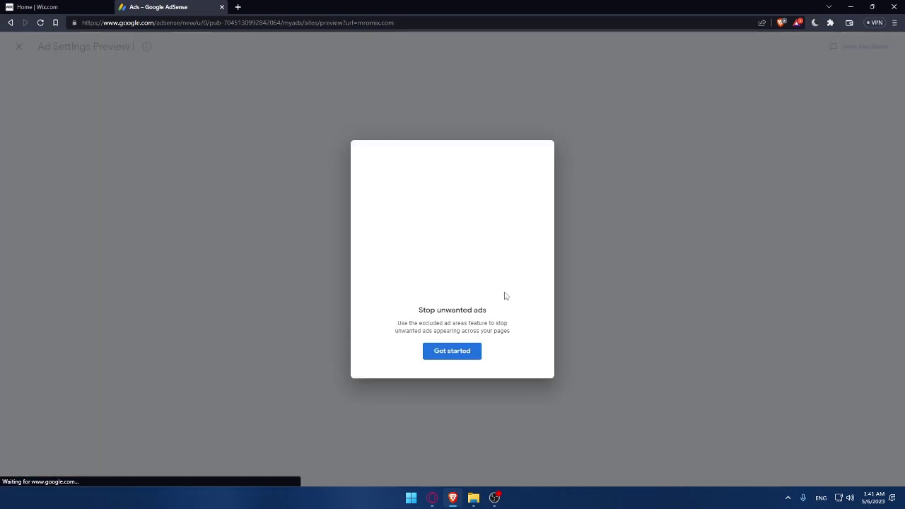
click(465, 352)
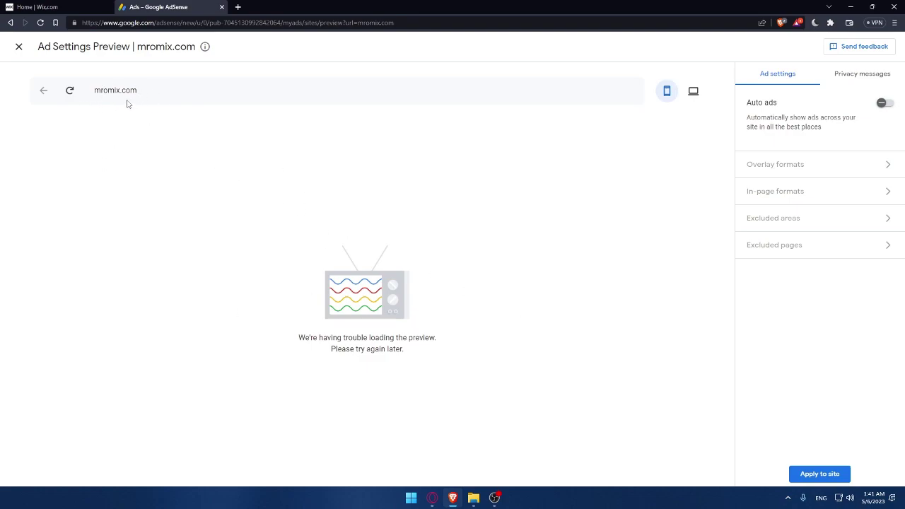
drag(291, 338, 428, 354)
click(467, 376)
click(693, 91)
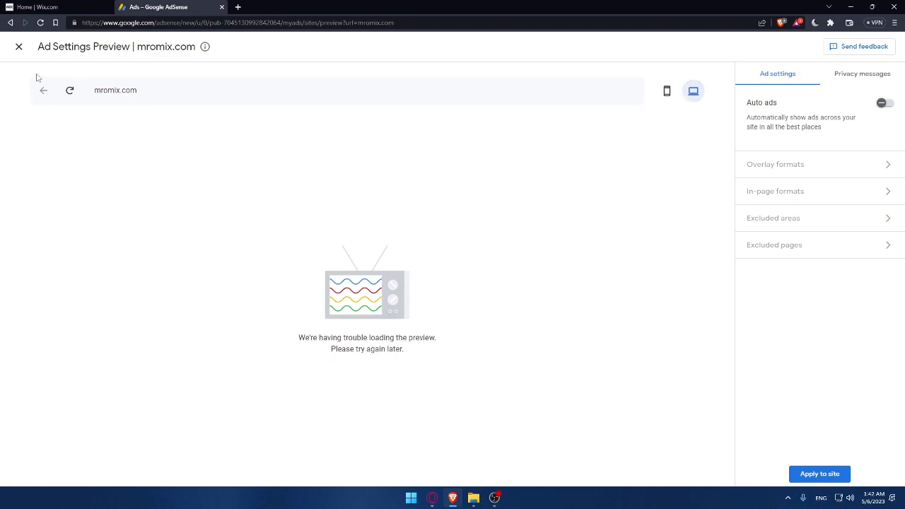
click(19, 46)
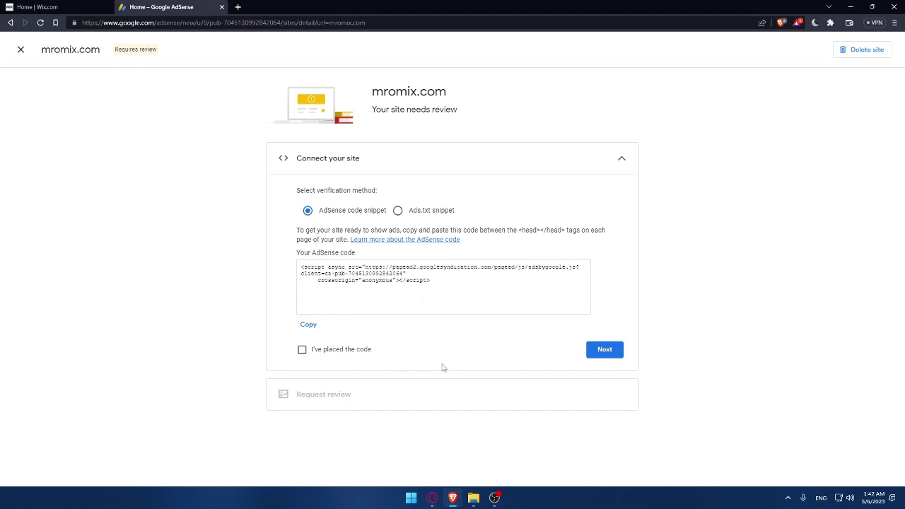
Confirm the AdSense code is placed on mromix.com, proceed to review, and return to Home.
click(302, 350)
click(597, 354)
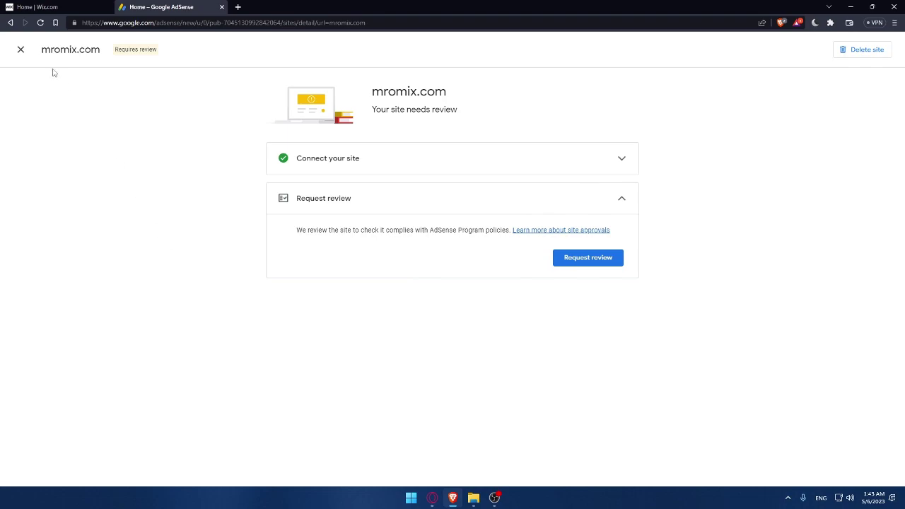
click(21, 49)
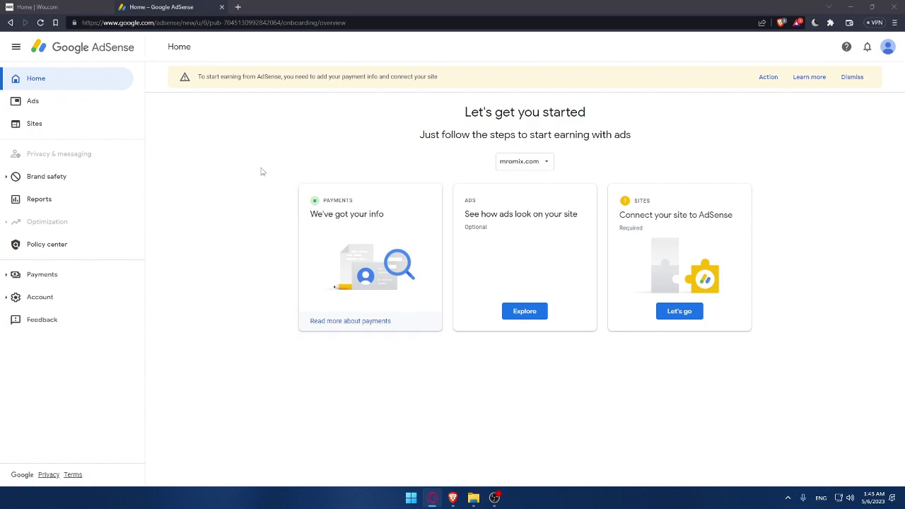
key(ctrl+Tab)
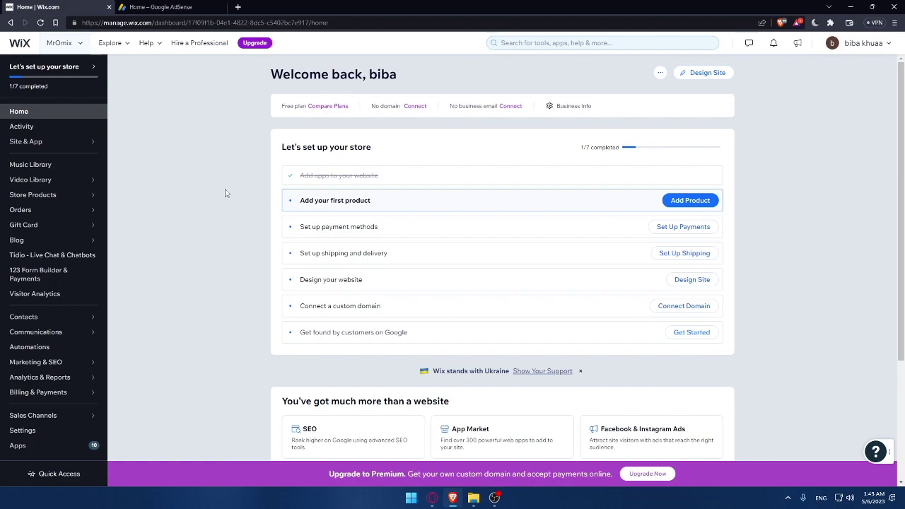
key(ctrl+Tab)
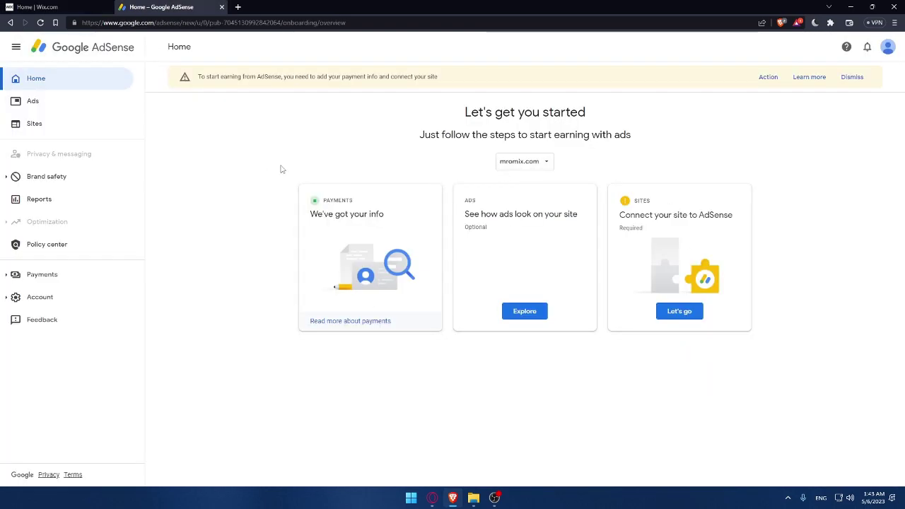
key(ctrl+Tab)
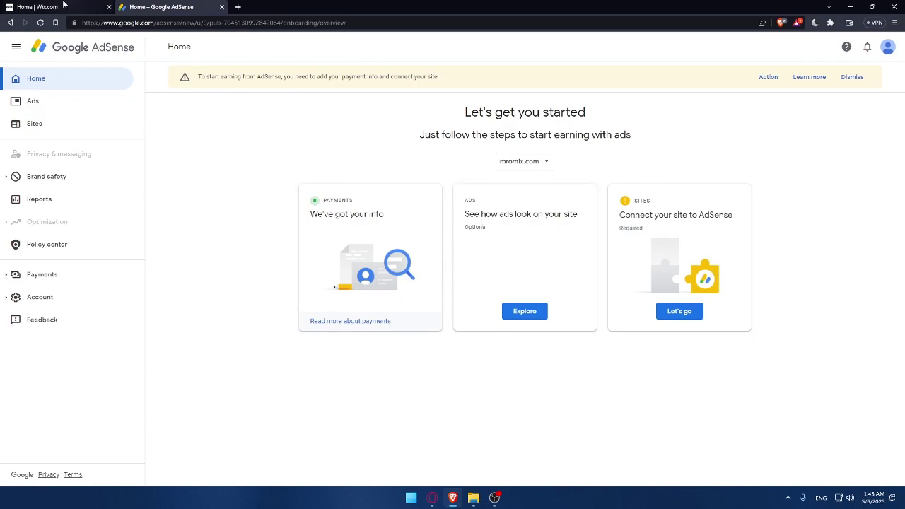
click(205, 7)
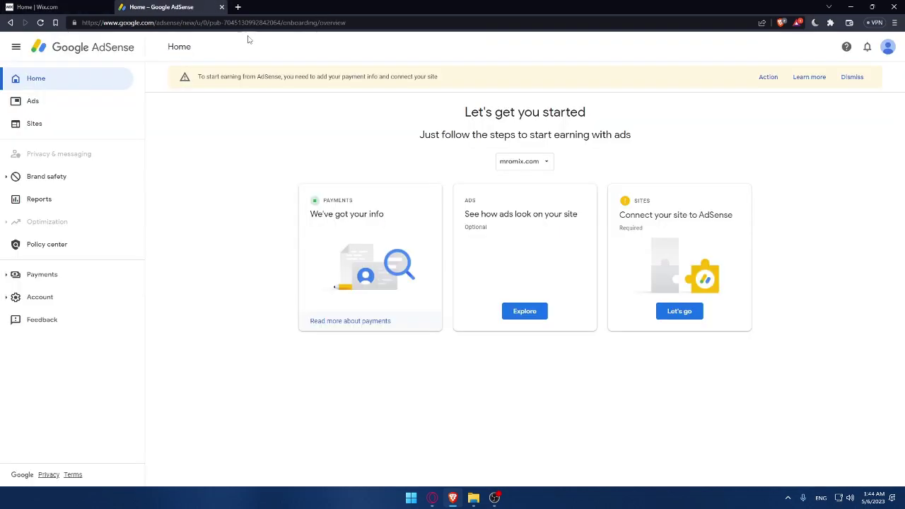